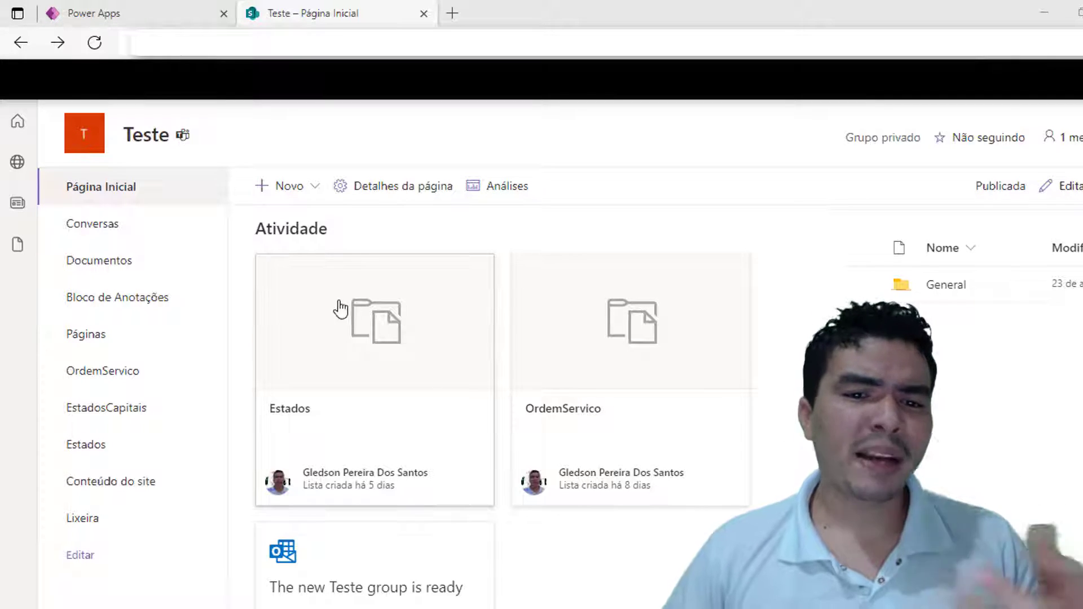
# Start a blank list from Novo > Lista named ModeloTeste, described as 'modelo para conceito'
pyautogui.click(289, 189)
pyautogui.click(277, 219)
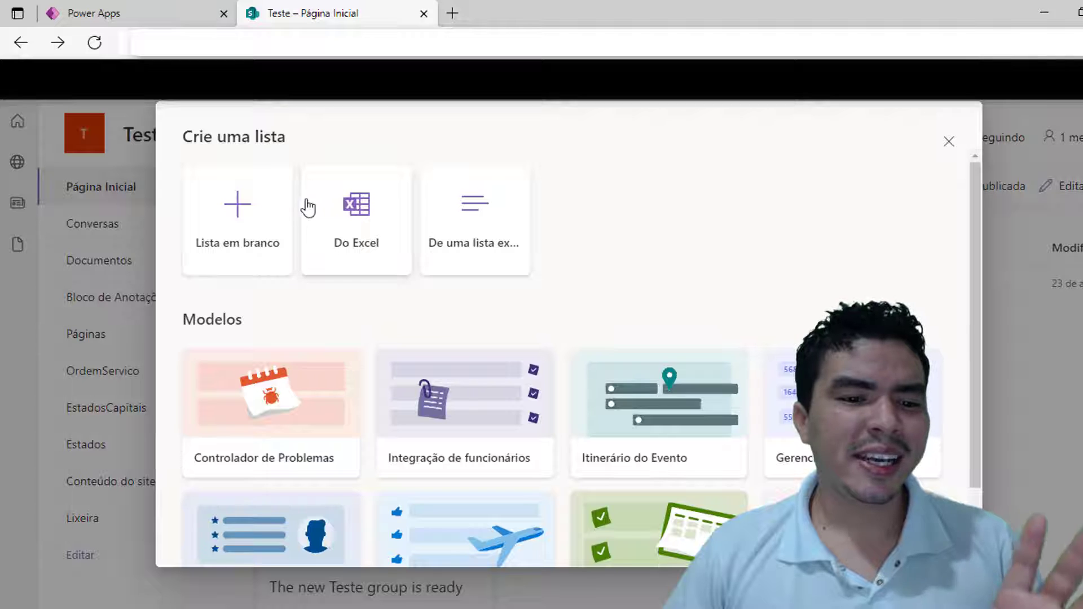
pyautogui.click(258, 210)
pyautogui.write('ModeloTes')
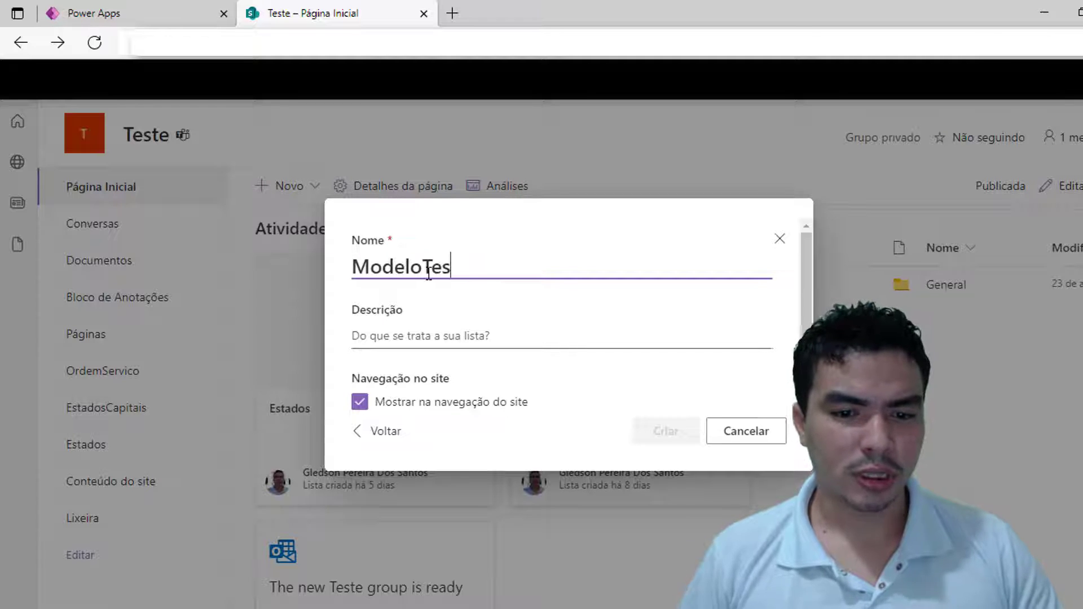
pyautogui.write('te')
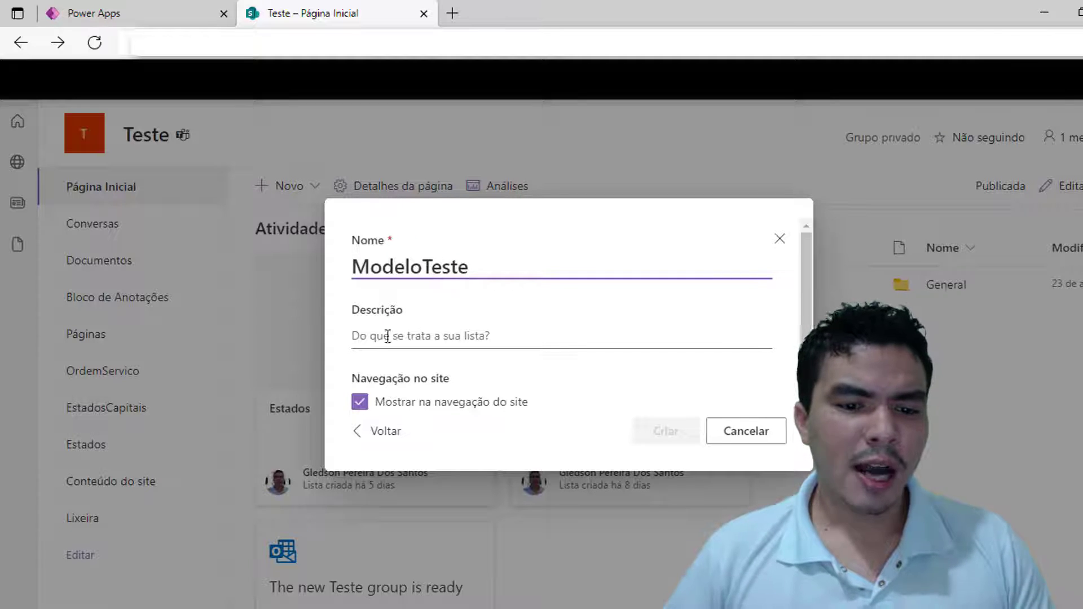
pyautogui.click(386, 338)
pyautogui.write('modelo para conceito')
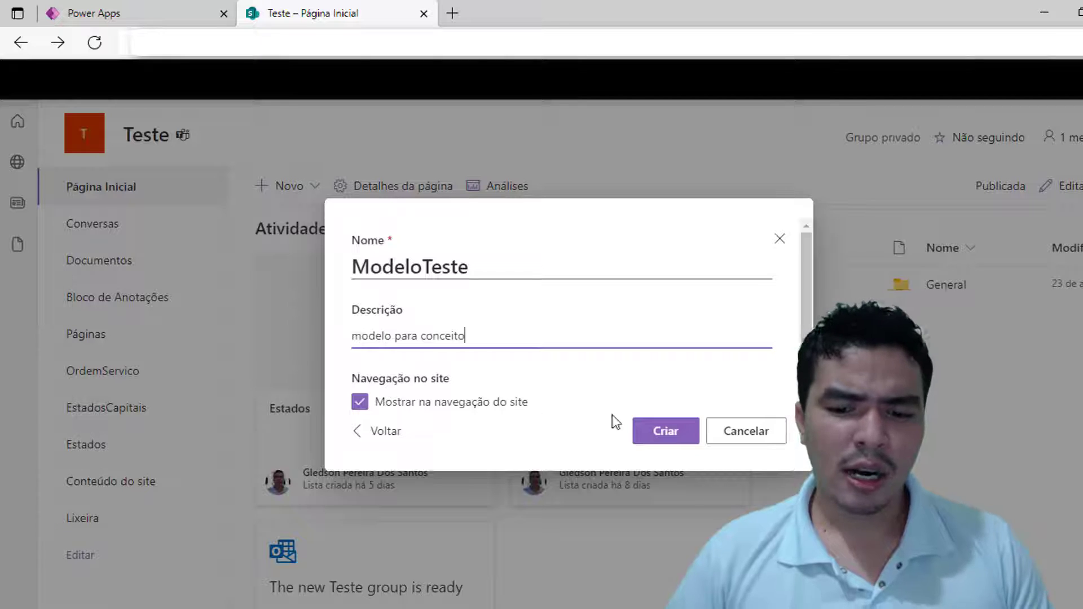
# Create the empty ModeloTeste list, check the Cargo column menu, then list the new column types
pyautogui.click(653, 433)
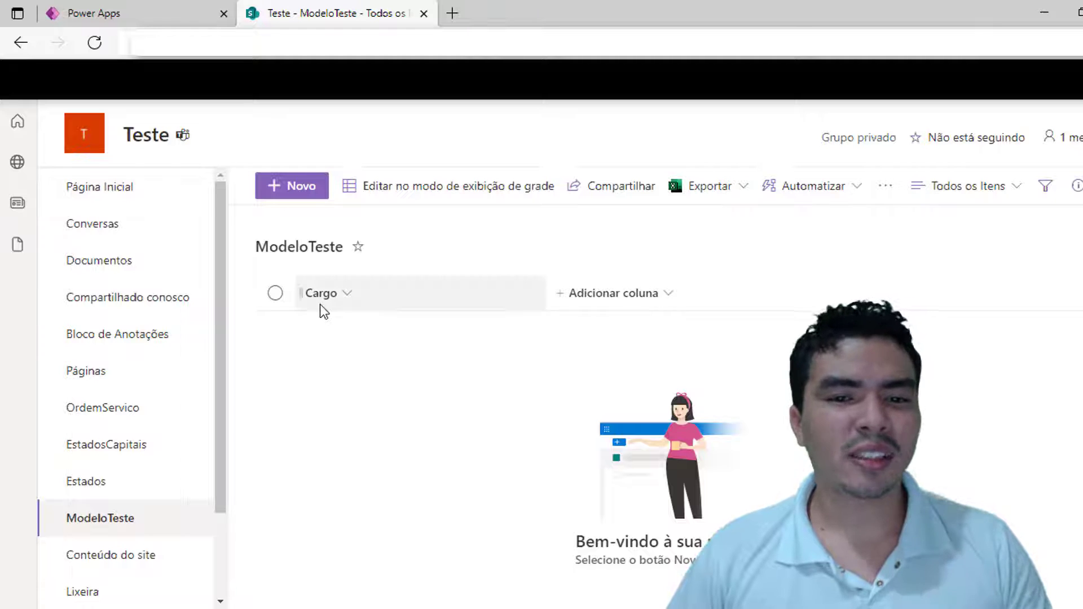
pyautogui.click(346, 292)
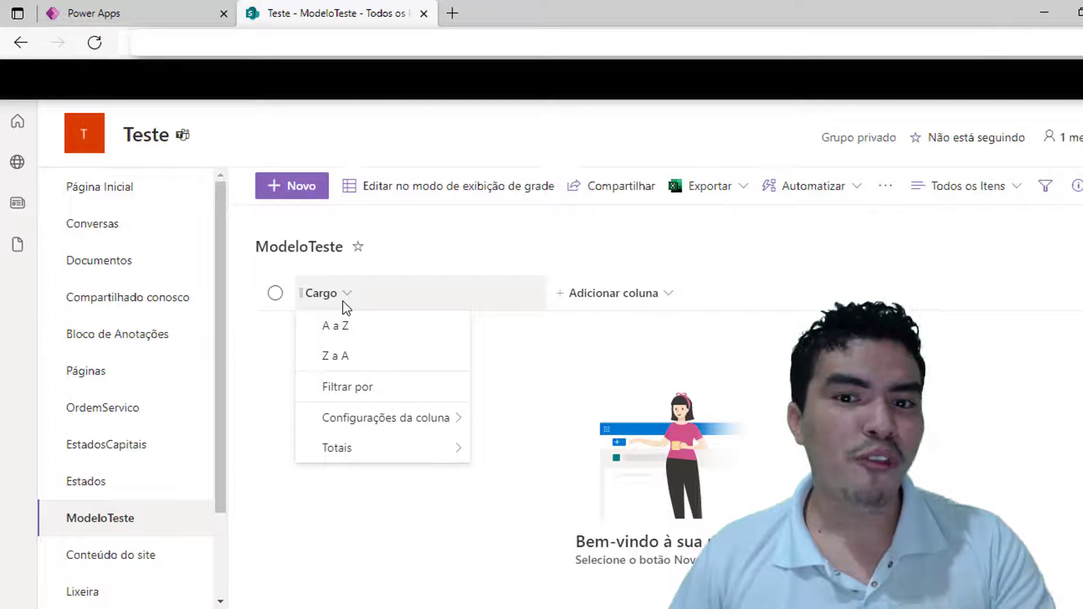
pyautogui.click(518, 406)
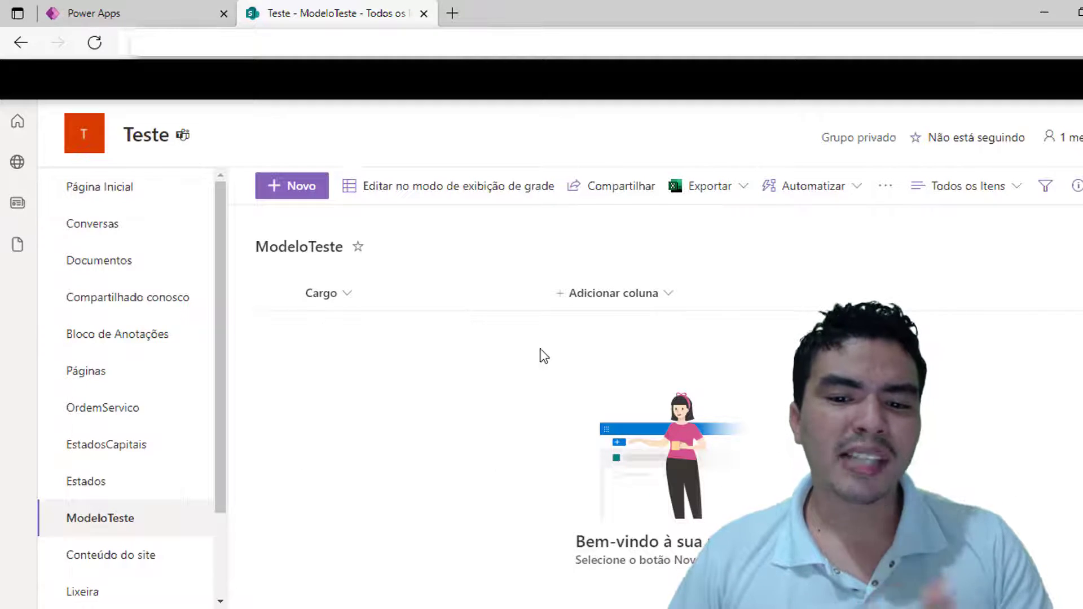
pyautogui.click(601, 293)
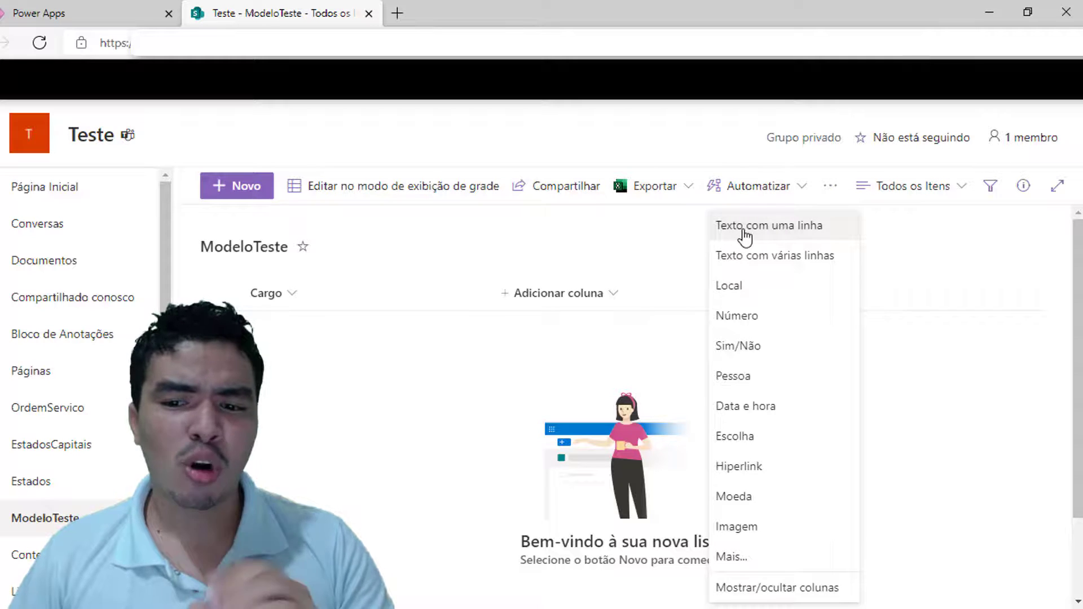
# Add a required single-line text column named Codigo to ModeloTeste
pyautogui.click(744, 232)
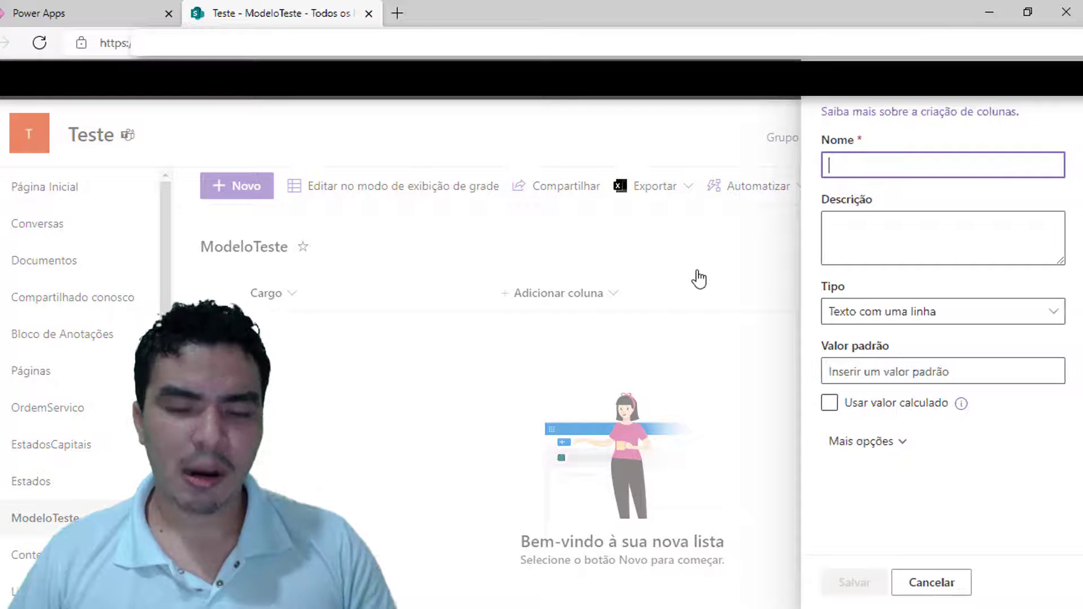
pyautogui.write('Co')
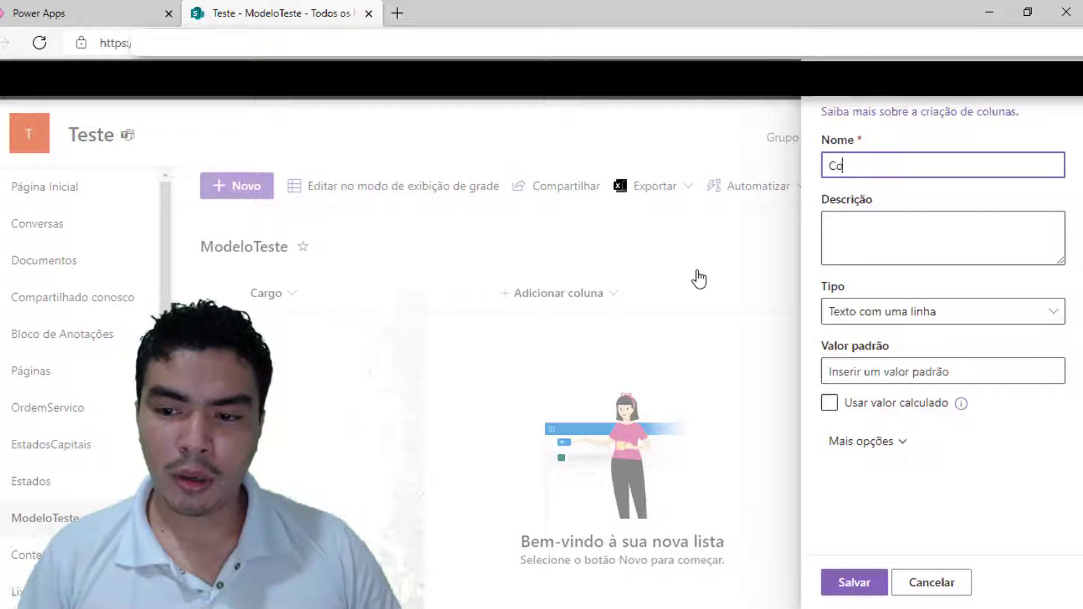
pyautogui.write('digo')
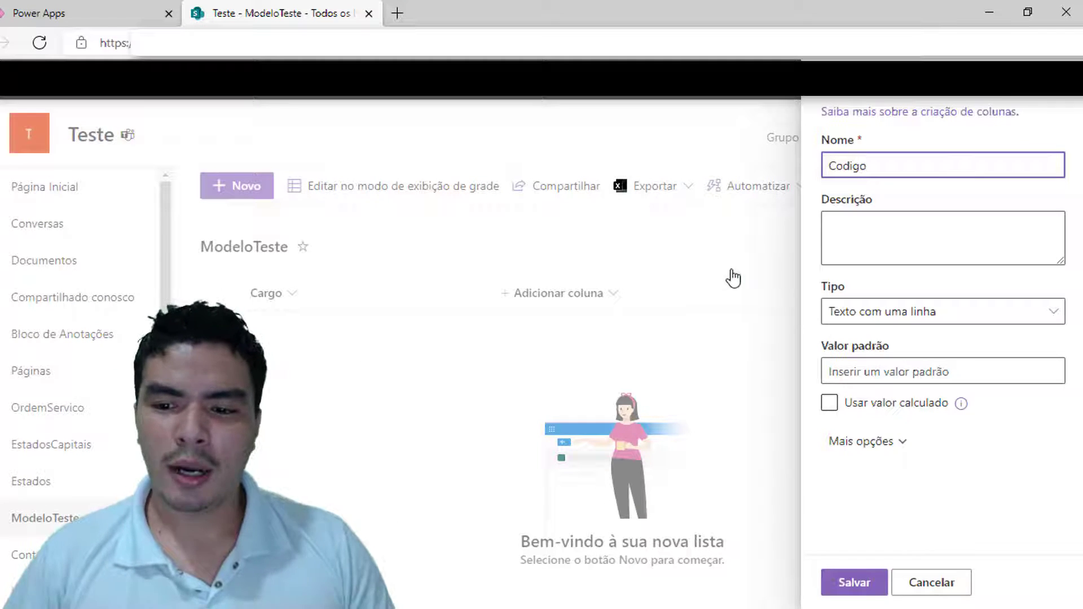
pyautogui.click(868, 319)
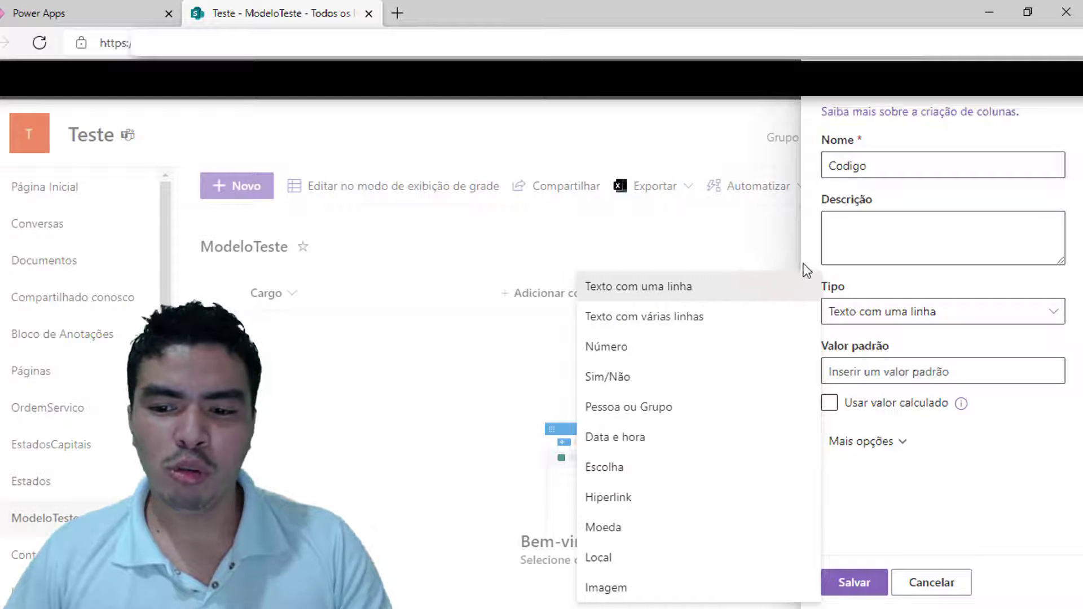
pyautogui.click(862, 309)
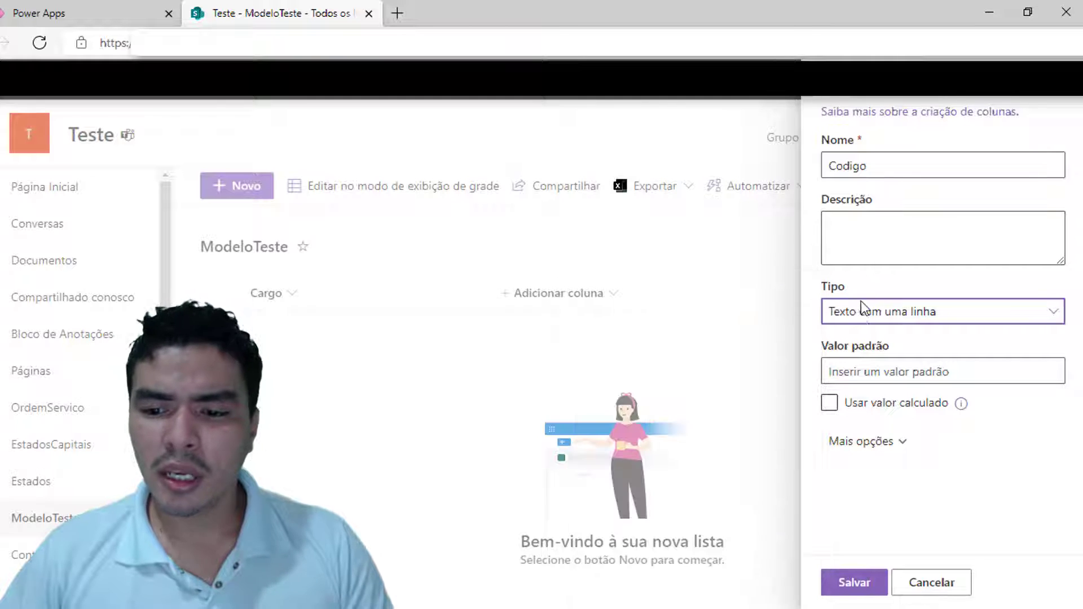
pyautogui.click(902, 446)
pyautogui.scroll(-3, 900, 440)
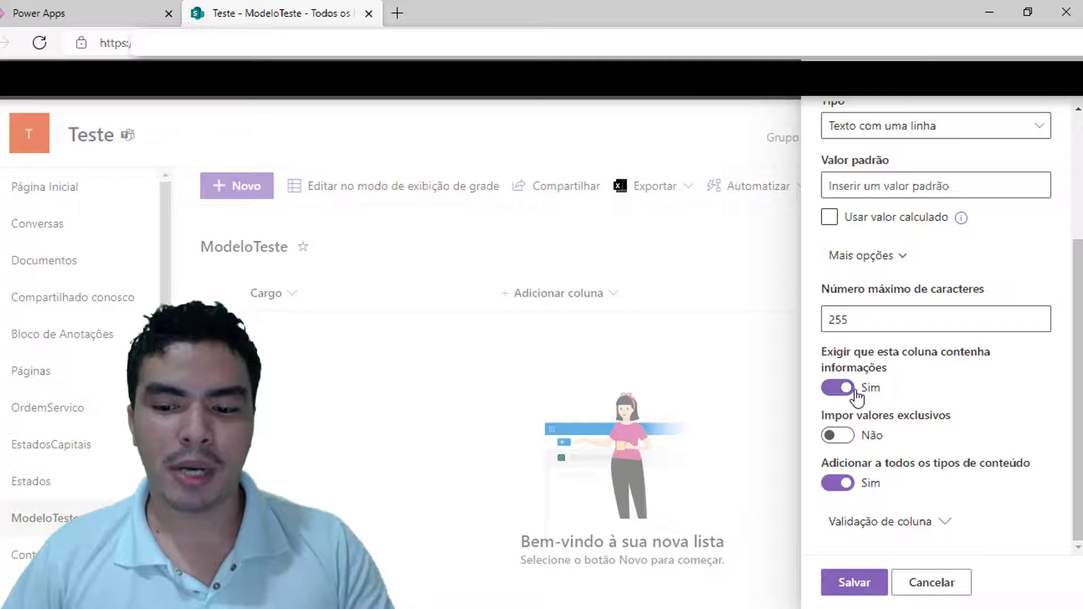
pyautogui.click(871, 585)
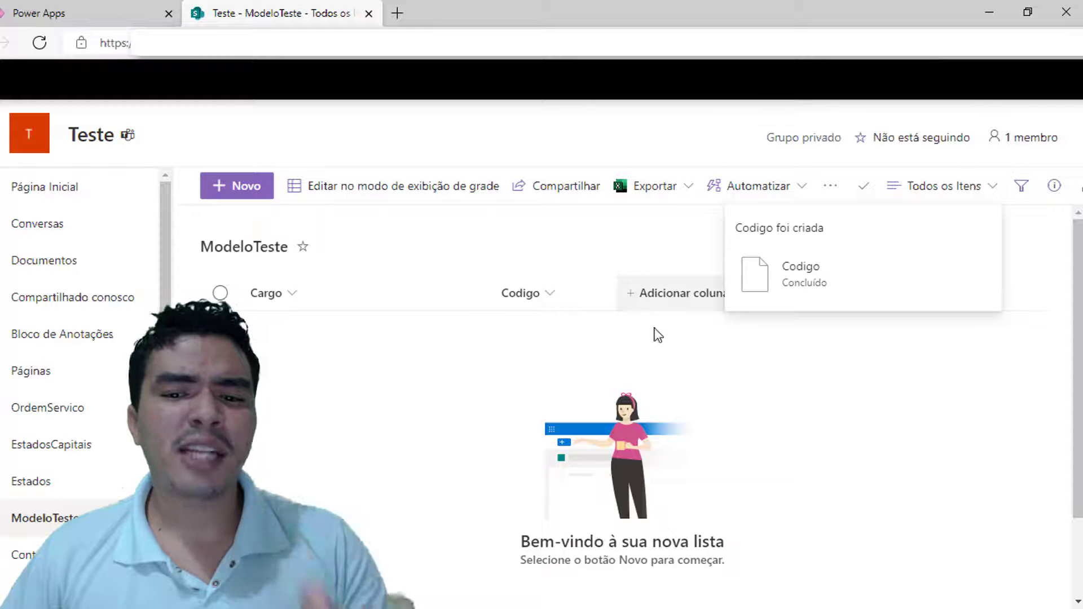
# Add a single-line text column named Produto, left not required
pyautogui.click(682, 296)
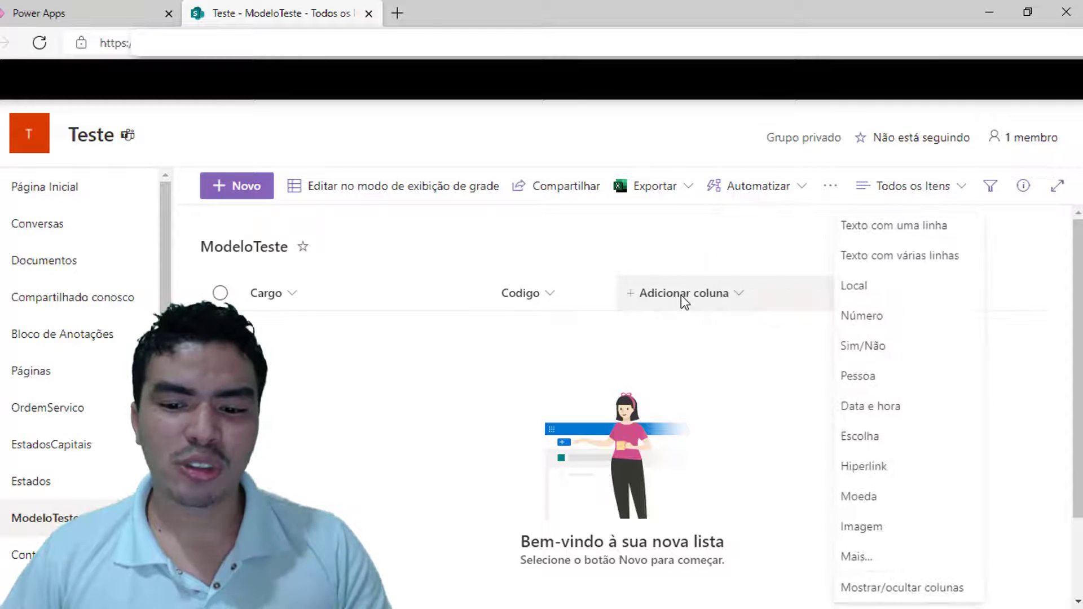
pyautogui.click(874, 231)
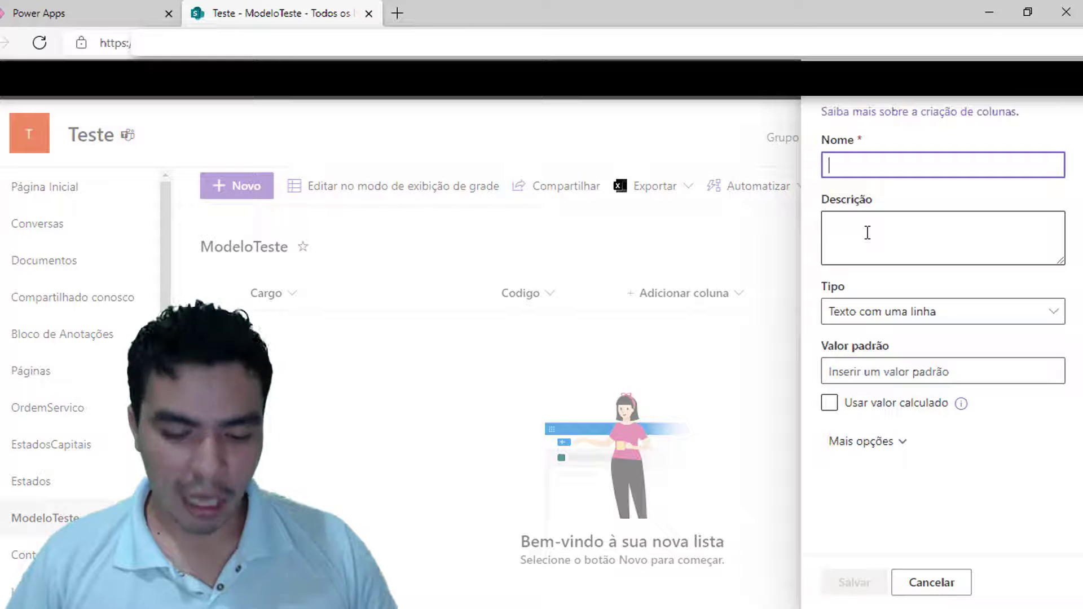
pyautogui.write('Produto')
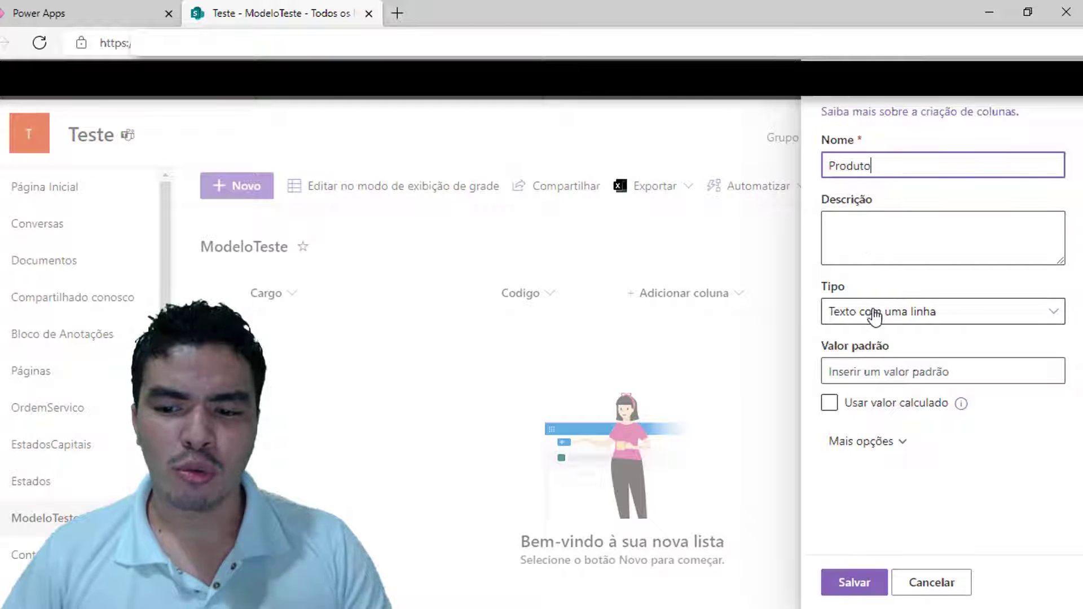
pyautogui.click(854, 443)
pyautogui.scroll(-3, 853, 458)
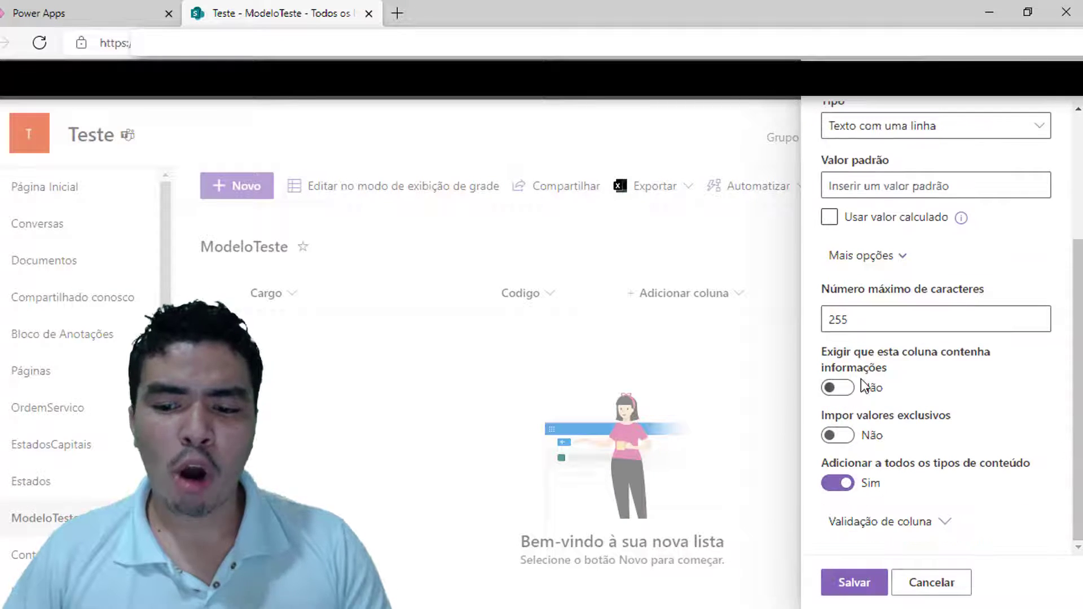
pyautogui.click(869, 585)
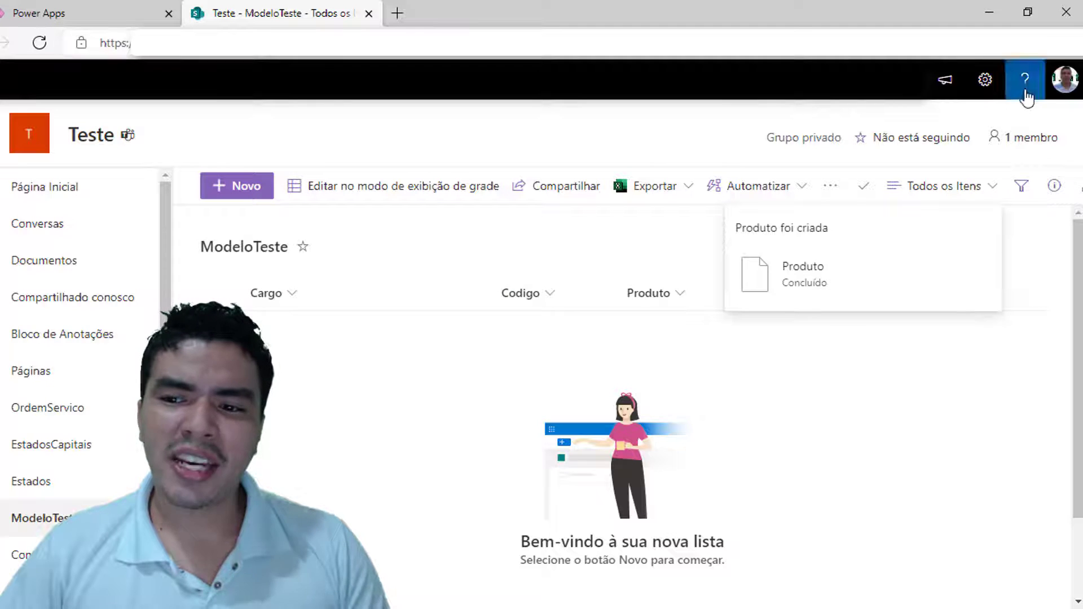
pyautogui.click(984, 81)
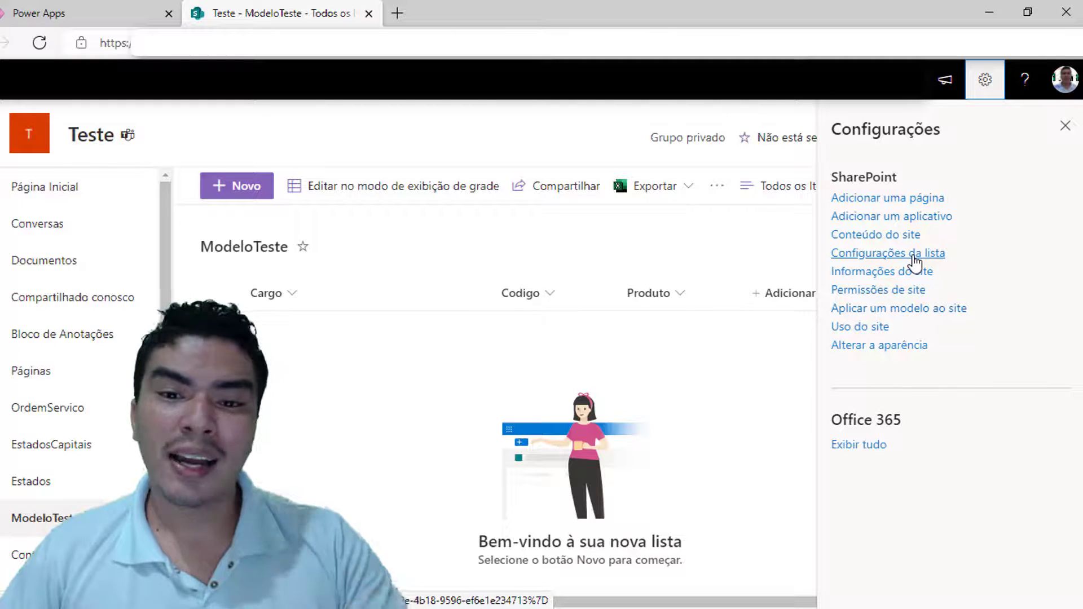
pyautogui.click(913, 254)
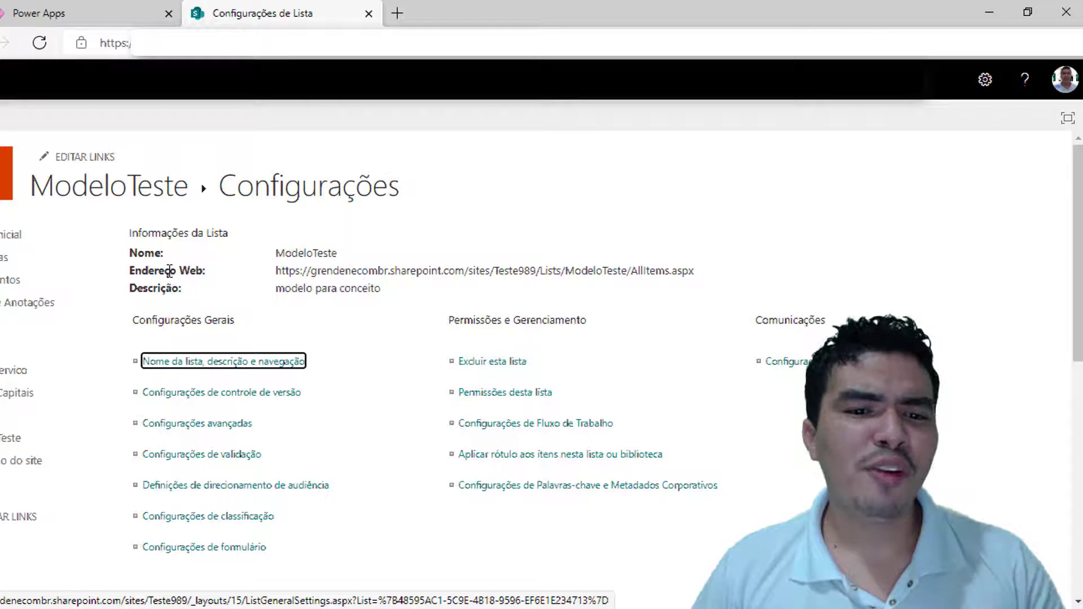
pyautogui.scroll(-1, 234, 270)
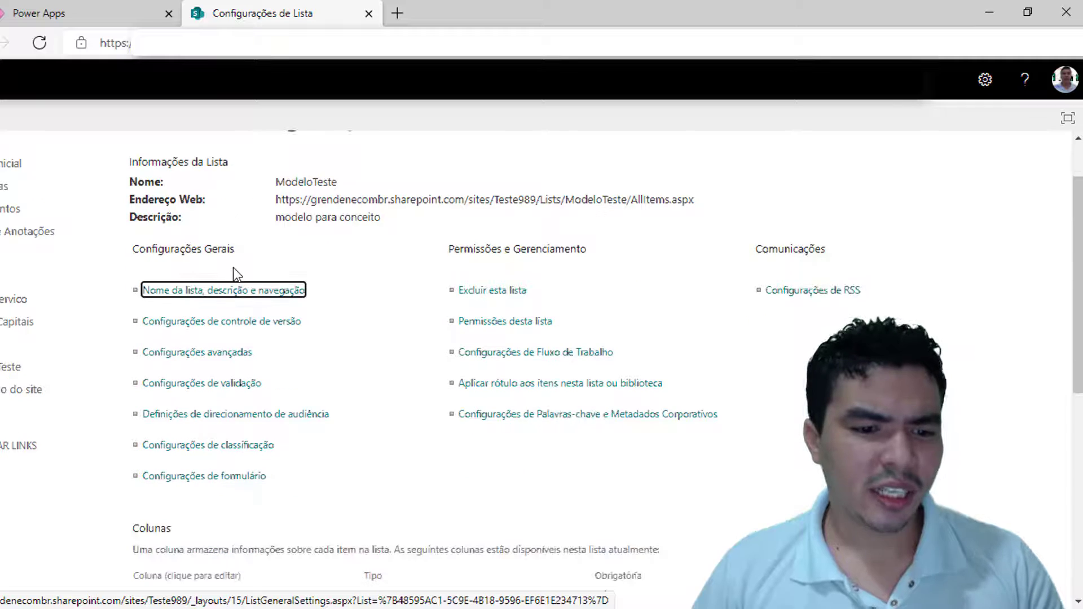
pyautogui.scroll(-1, 233, 265)
pyautogui.scroll(-1, 233, 265)
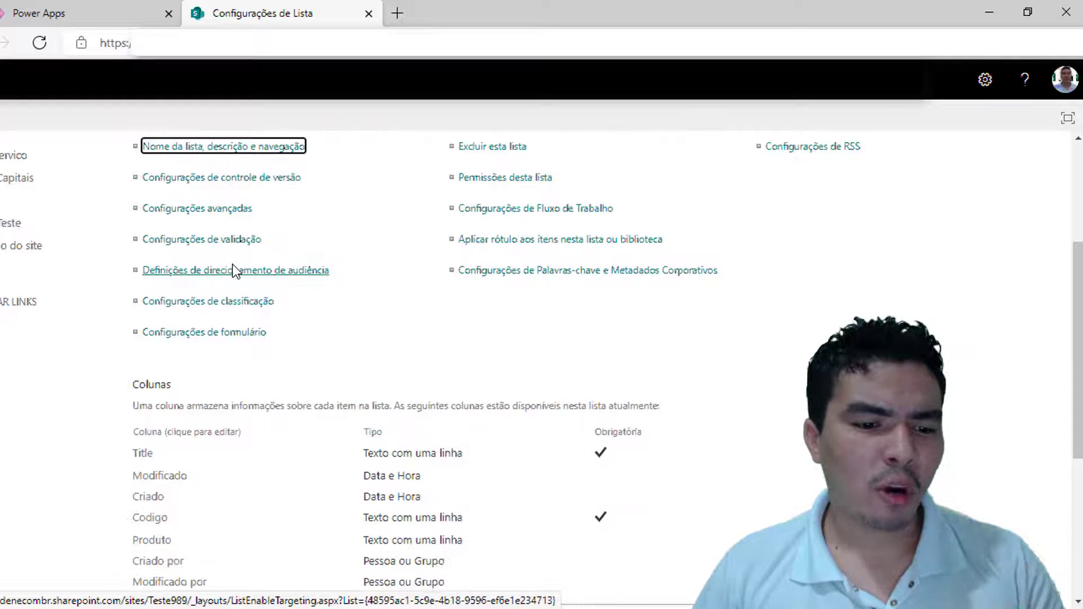
pyautogui.scroll(-2, 233, 265)
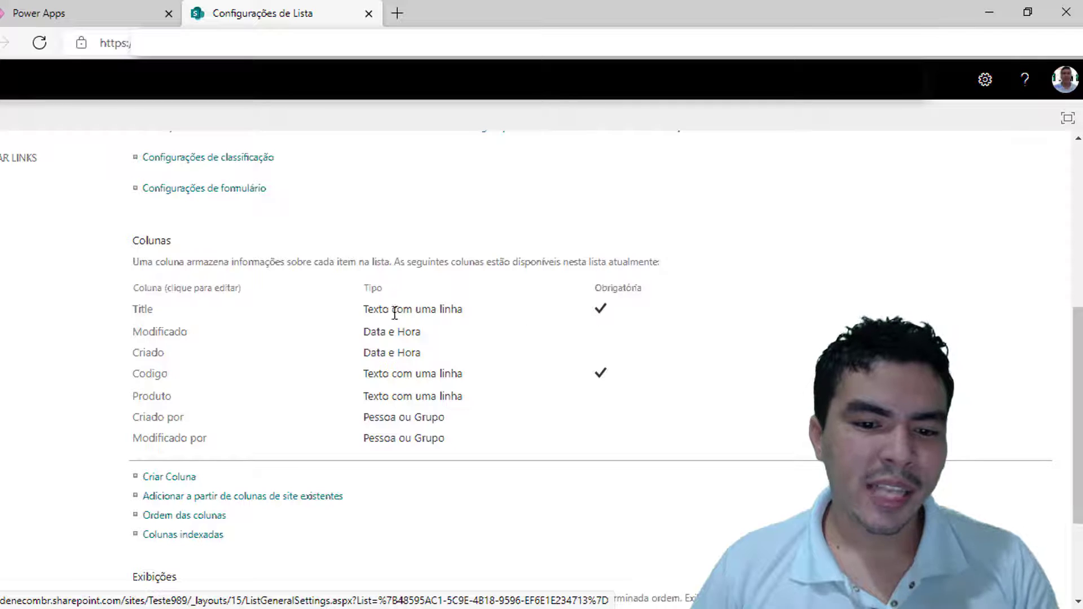
pyautogui.moveTo(437, 309); pyautogui.dragTo(467, 310)
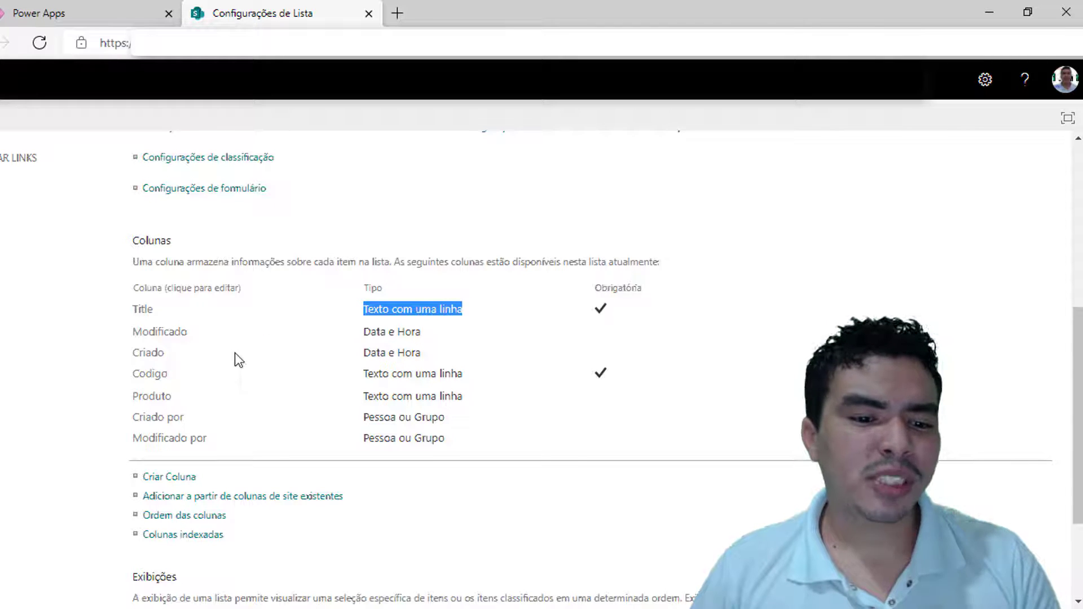
# Set the Title column's 'Exigir que esta coluna contenha informações' to Não and save
pyautogui.click(145, 311)
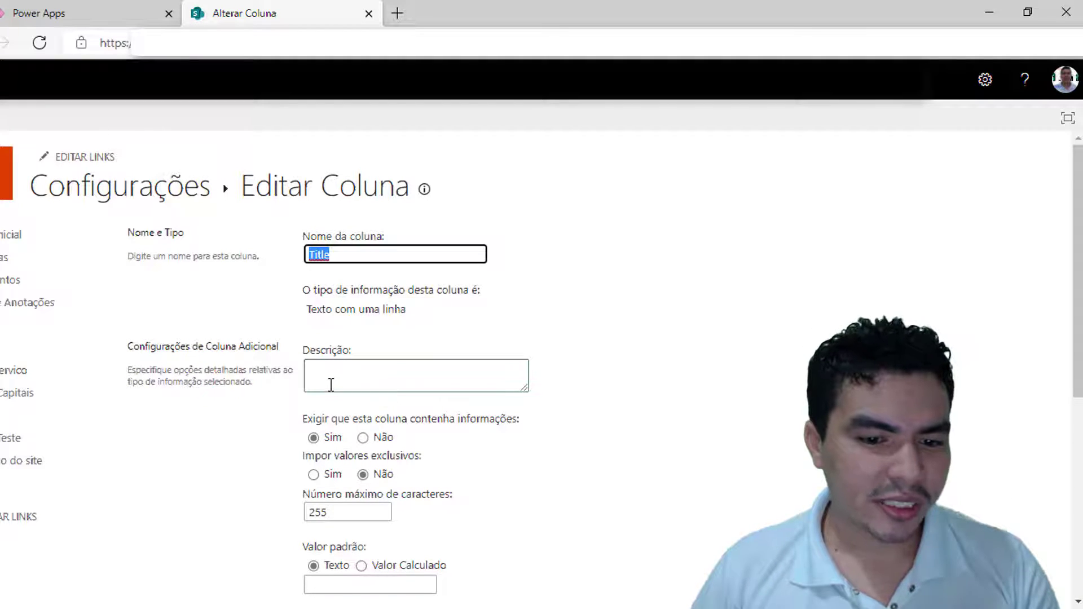
pyautogui.scroll(-1, 336, 372)
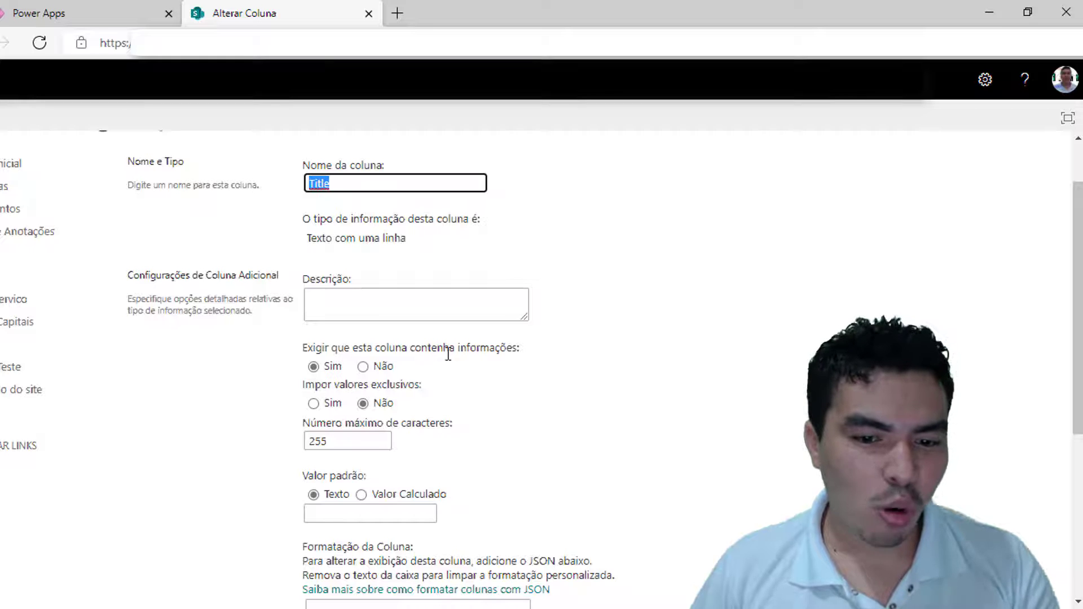
pyautogui.click(363, 367)
pyautogui.scroll(-1, 364, 375)
pyautogui.scroll(-1, 372, 384)
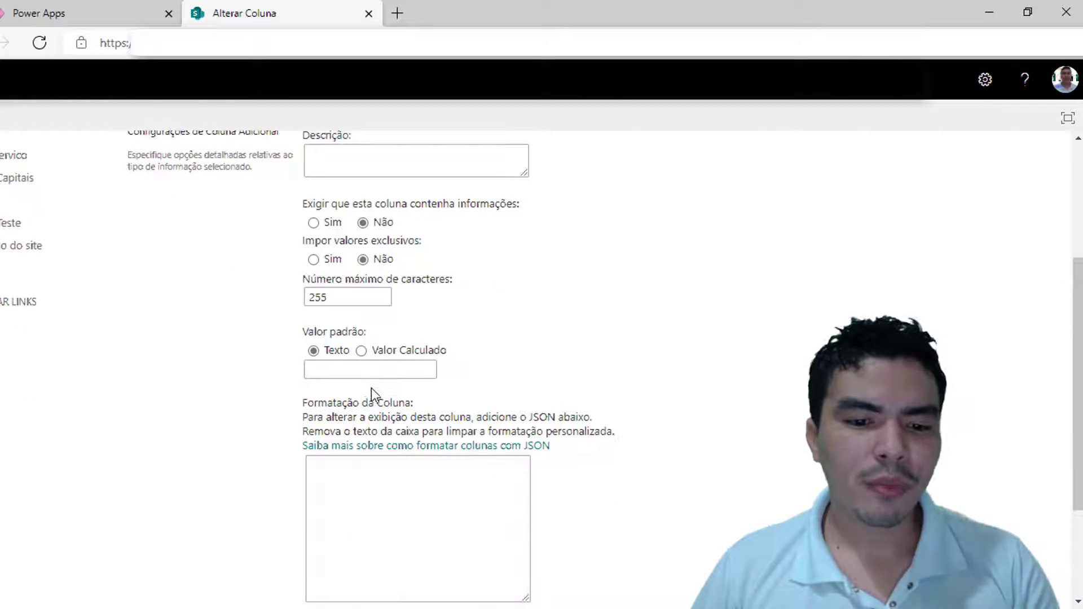
pyautogui.scroll(-2, 370, 384)
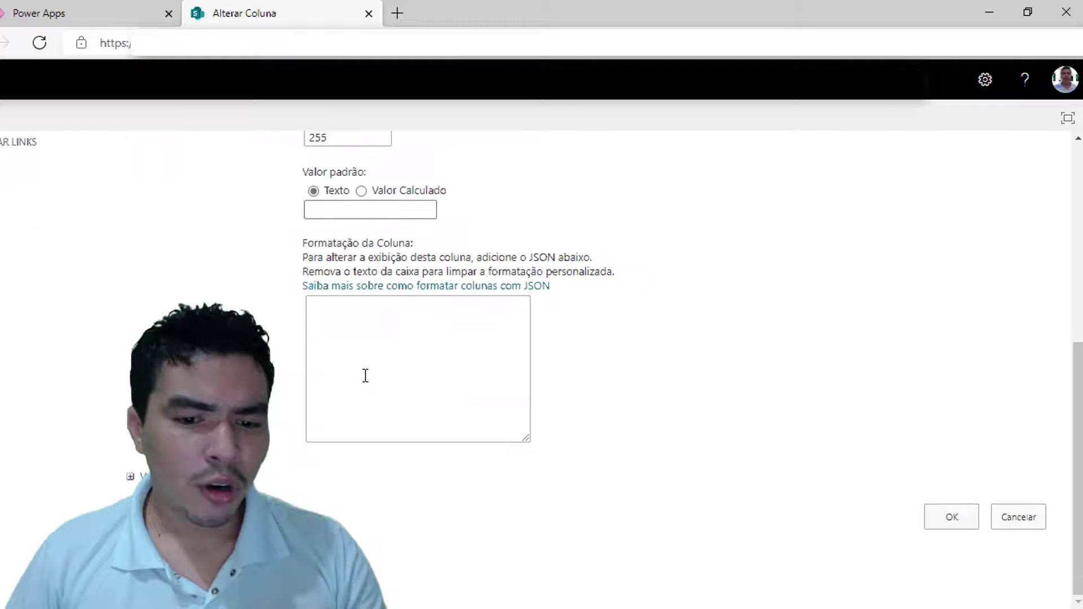
pyautogui.click(952, 520)
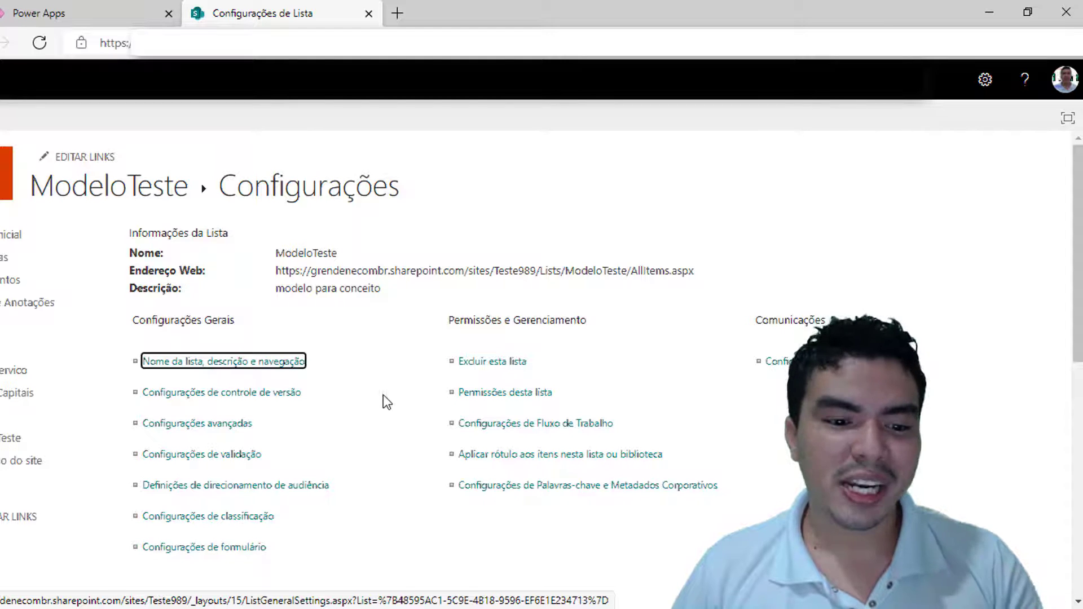
pyautogui.scroll(-1, 382, 398)
pyautogui.scroll(-1, 383, 404)
pyautogui.scroll(-2, 382, 404)
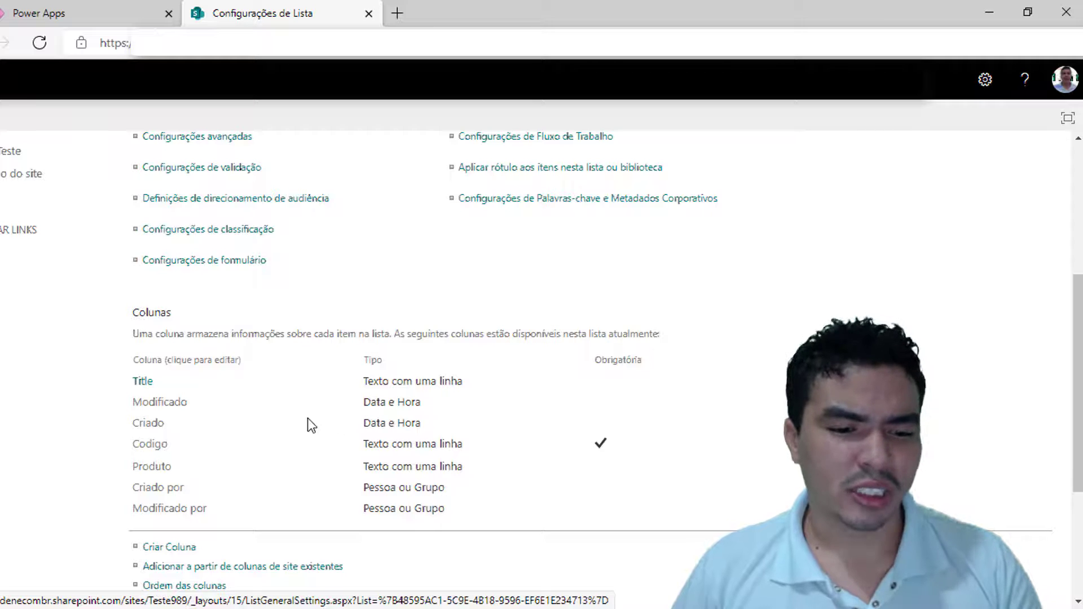
pyautogui.scroll(-4, 205, 429)
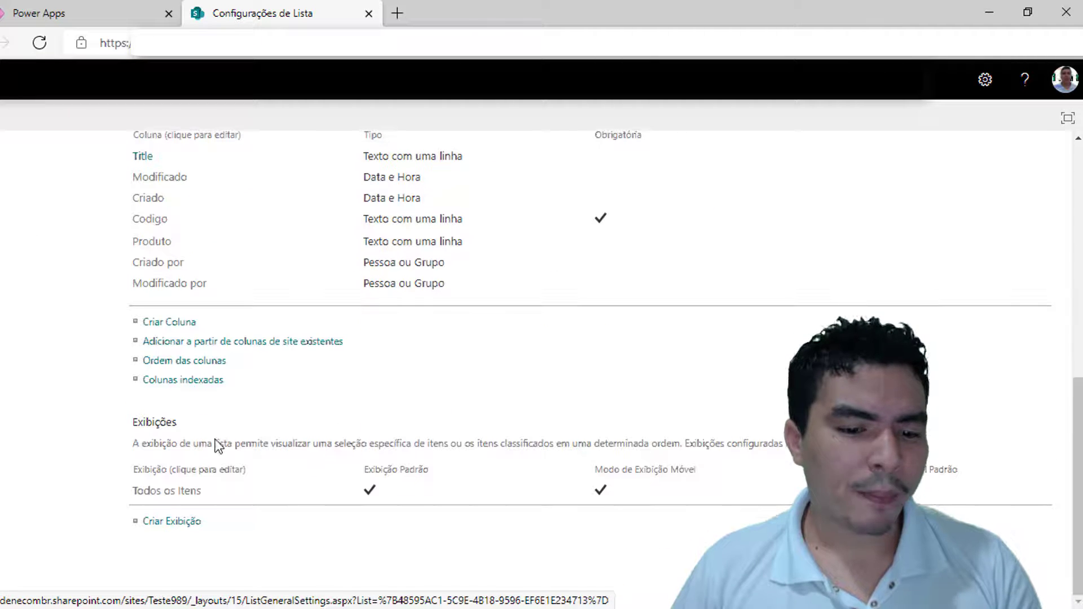
# Uncheck Exibir for Title in the Todos os Itens view settings and save the view
pyautogui.click(167, 500)
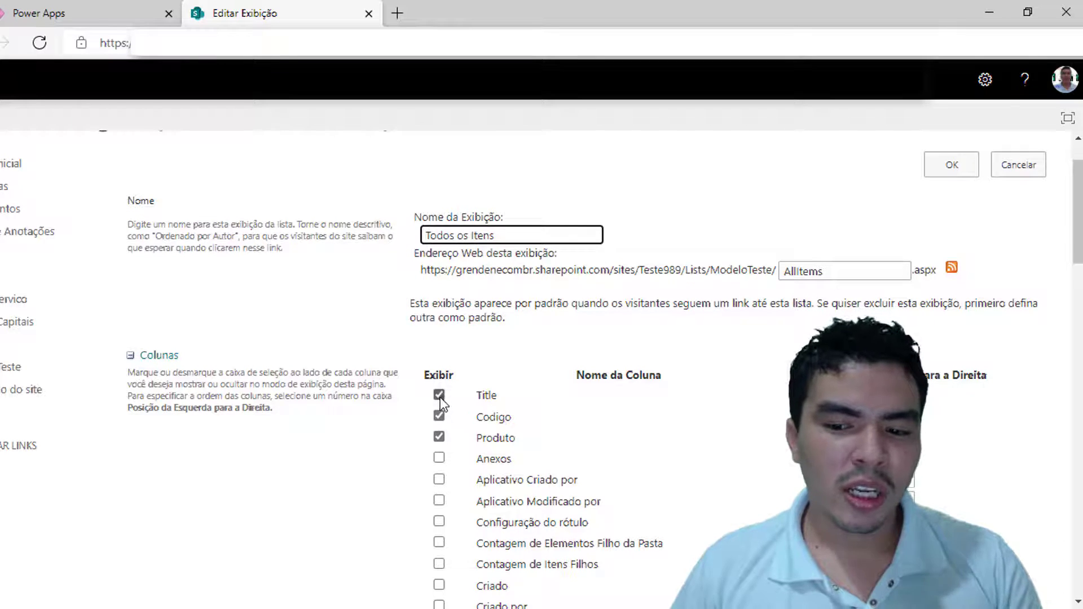
pyautogui.scroll(-1, 446, 350)
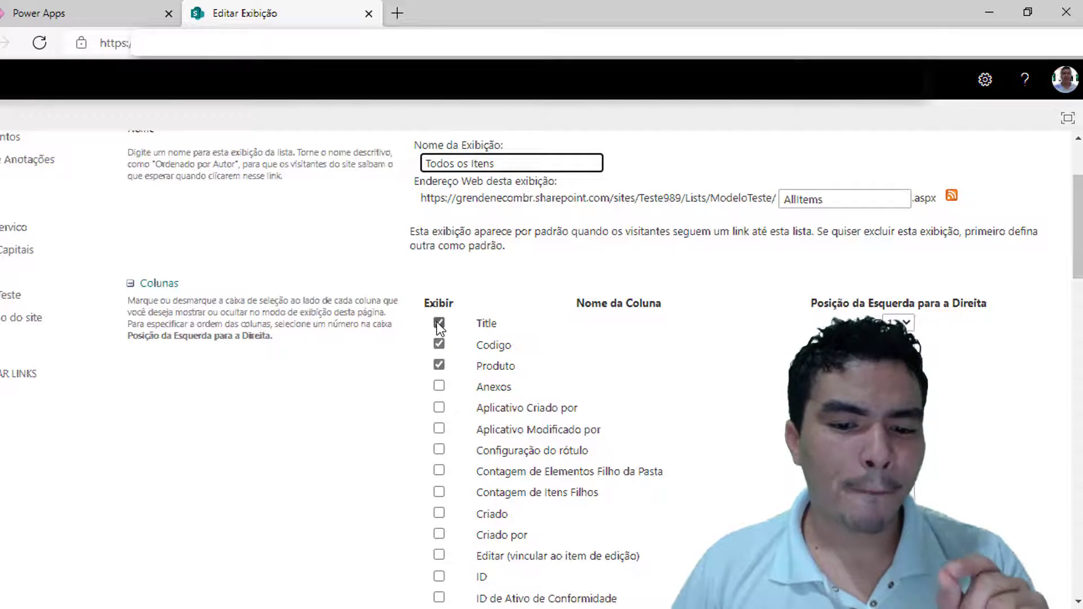
pyautogui.click(439, 323)
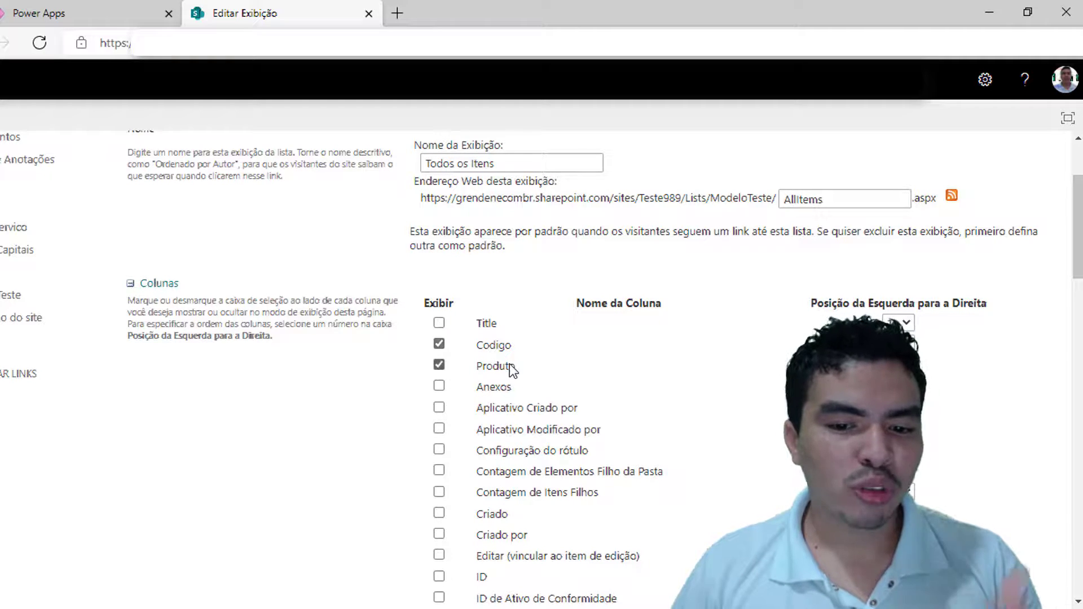
pyautogui.scroll(-1, 523, 363)
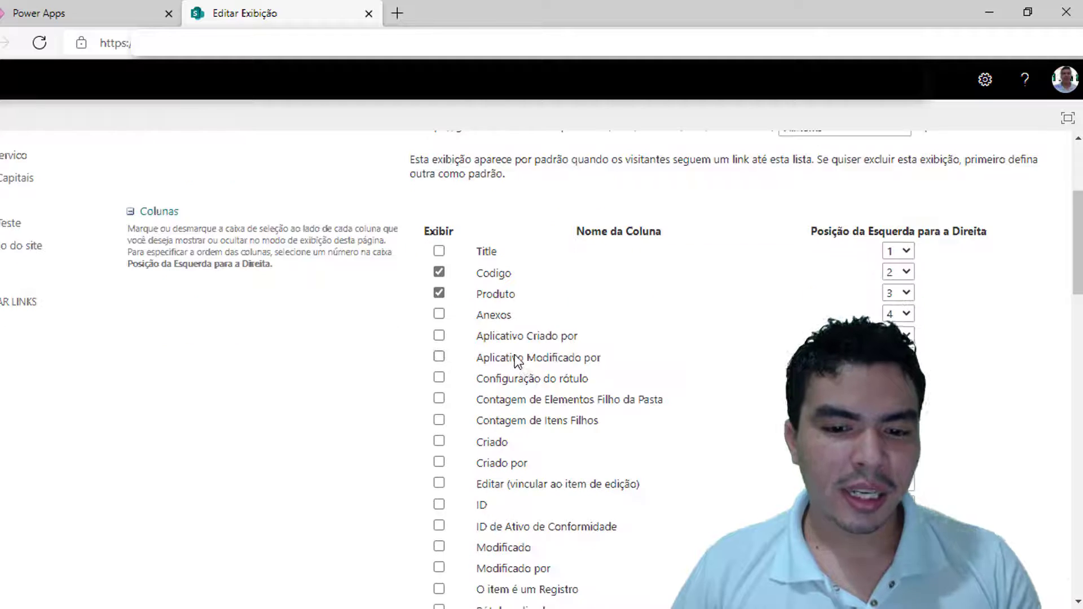
pyautogui.scroll(-4, 511, 377)
pyautogui.scroll(-4, 510, 377)
pyautogui.scroll(-4, 561, 391)
pyautogui.scroll(-4, 641, 355)
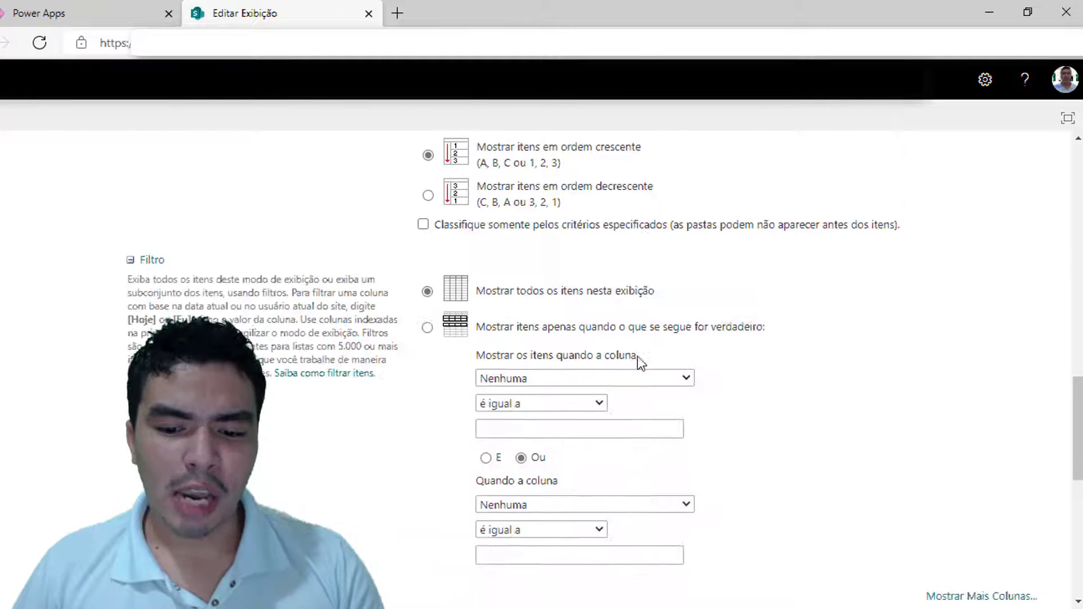
pyautogui.scroll(-4, 637, 357)
pyautogui.scroll(-5, 818, 458)
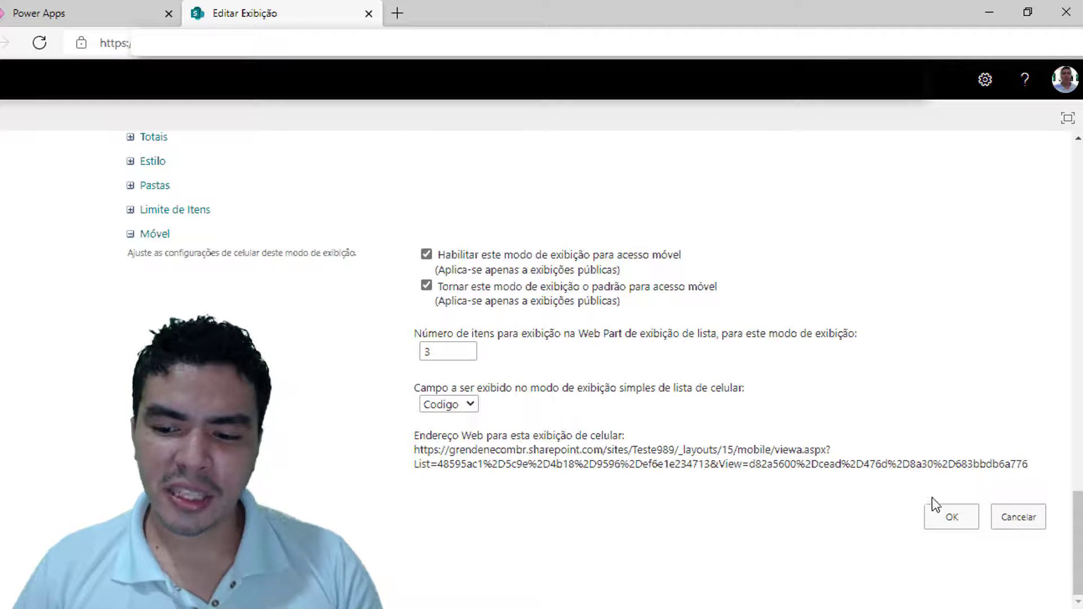
pyautogui.click(942, 515)
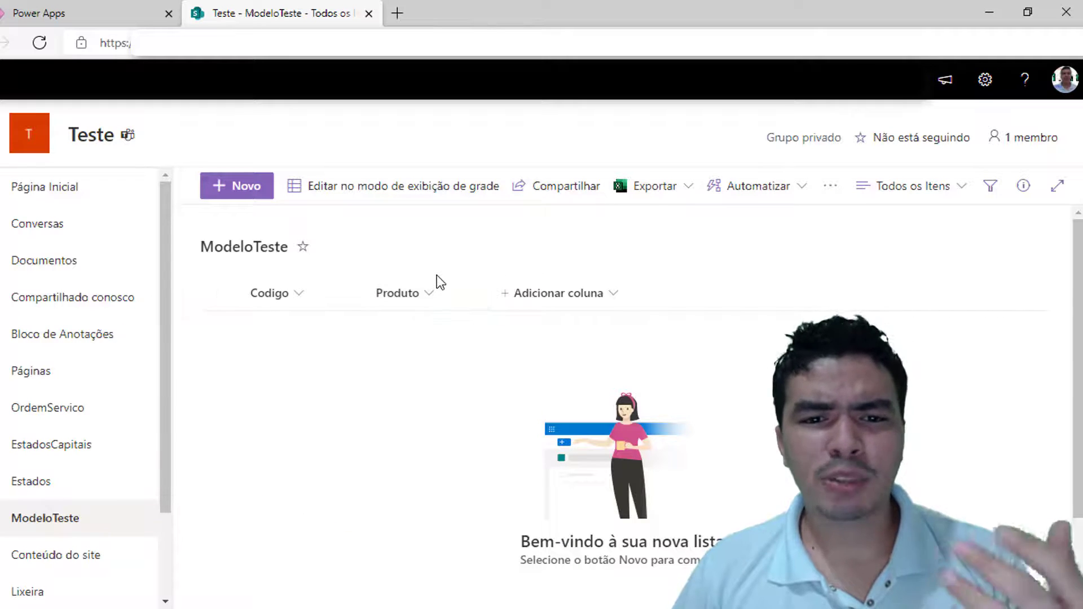
# Open the Novo item form on the ModeloTeste list with '+ Novo'
pyautogui.click(247, 192)
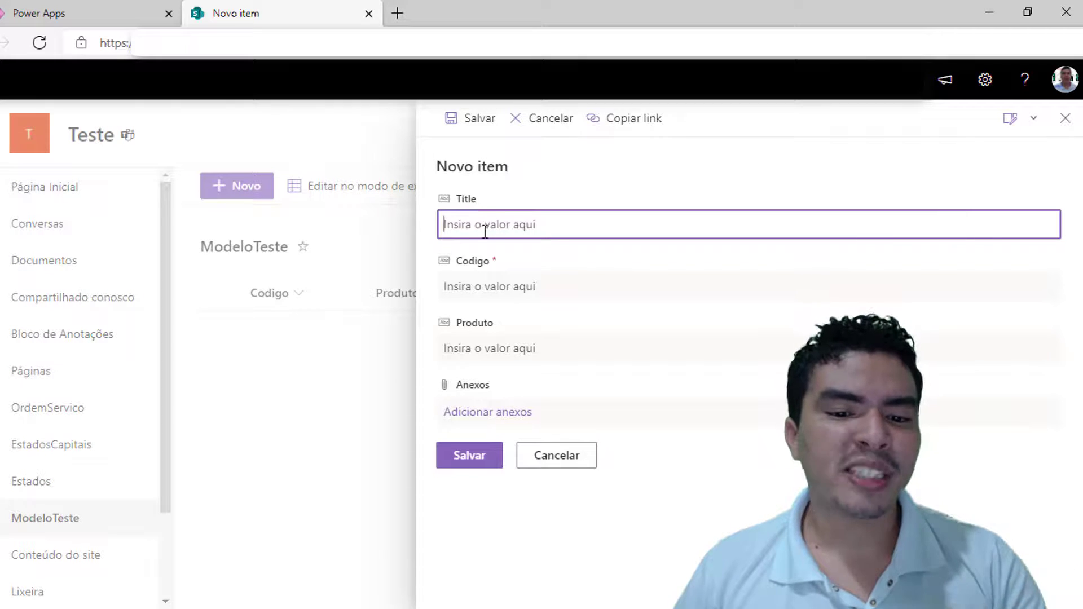
# Save a new item with Codigo 12345 and Produto 'Teste do TEste'
pyautogui.click(495, 291)
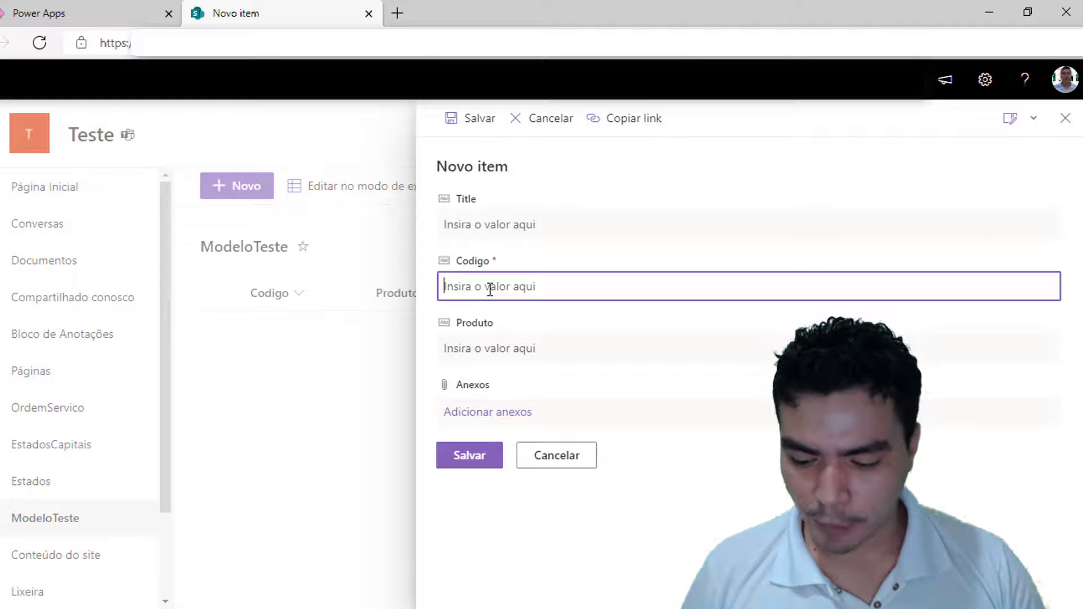
pyautogui.write('12345')
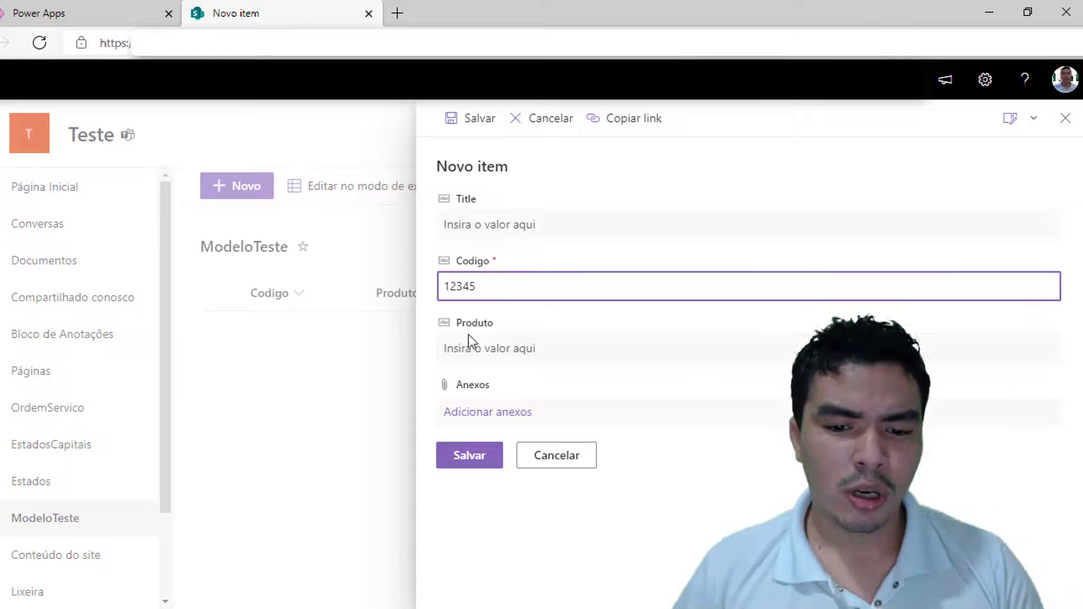
pyautogui.click(471, 346)
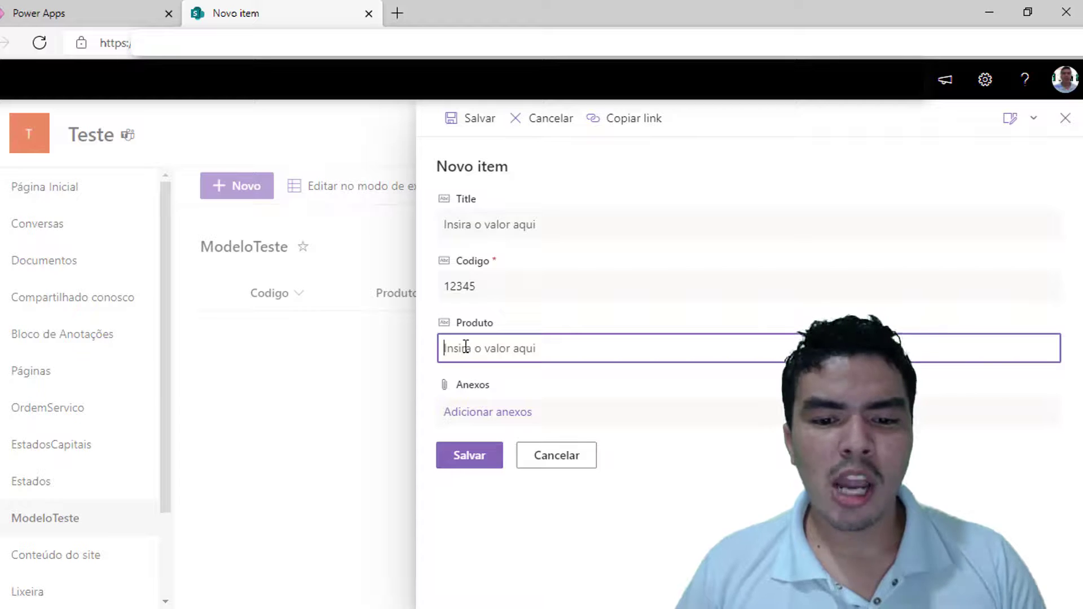
pyautogui.write('Te')
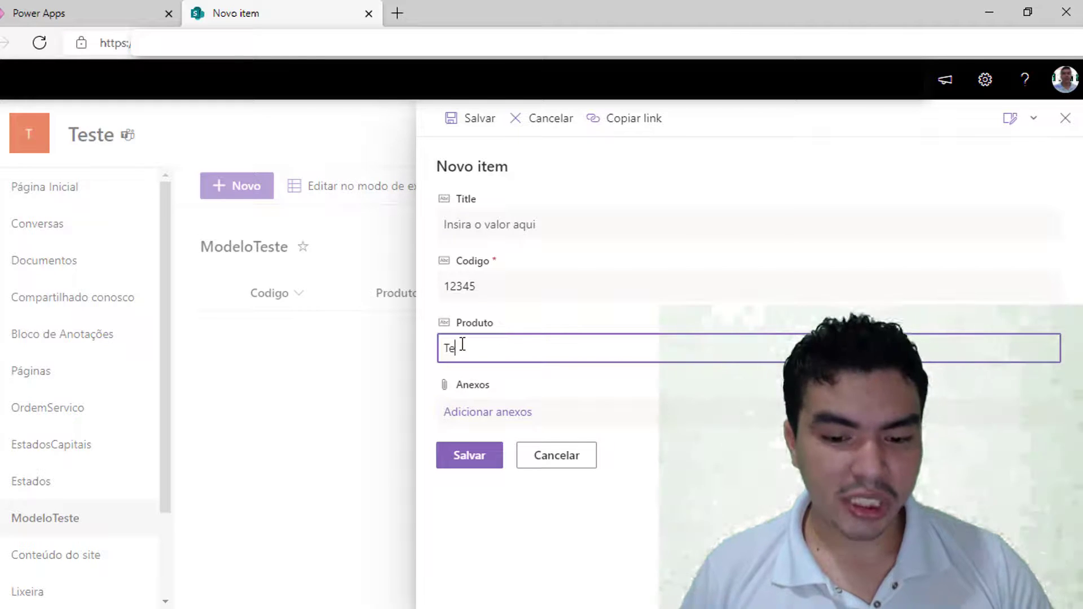
pyautogui.write('ste do TEs')
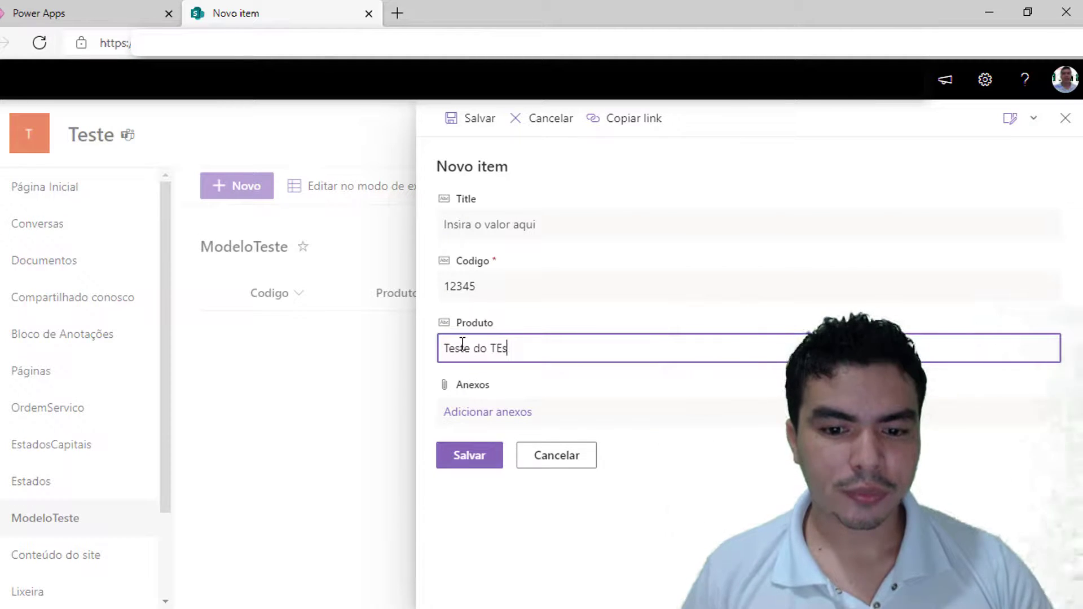
pyautogui.write('te')
pyautogui.click(473, 455)
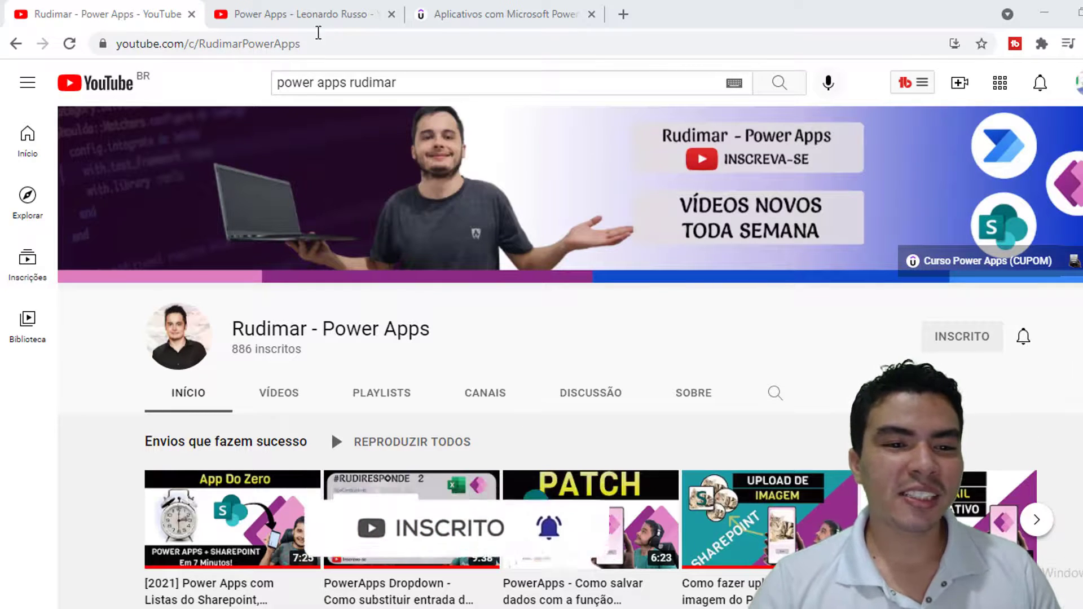
# Switch to the Power Apps - Leonardo Russo YouTube channel tab
pyautogui.click(268, 8)
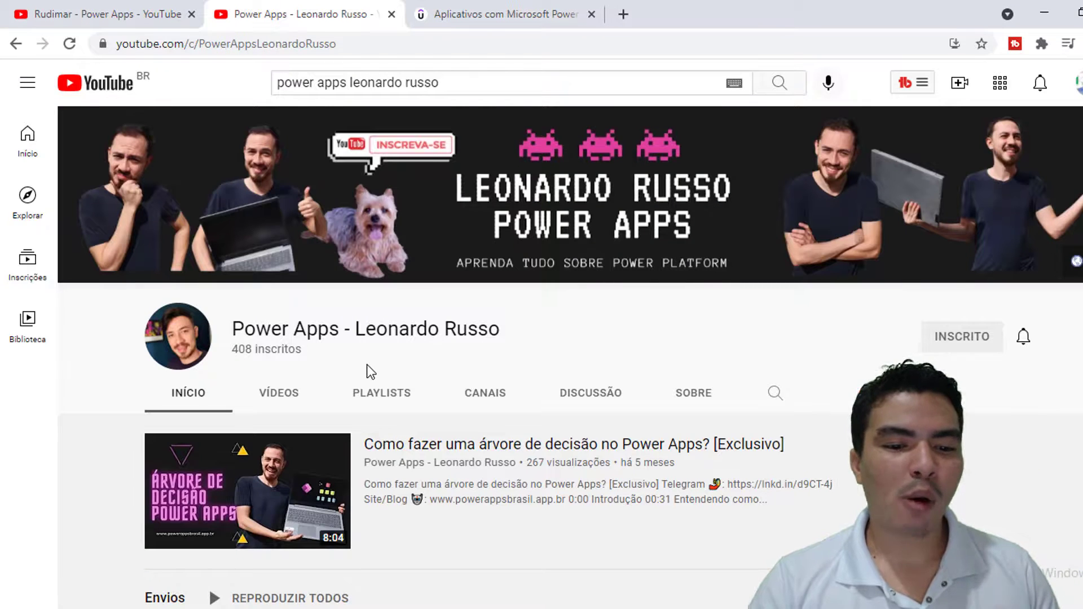